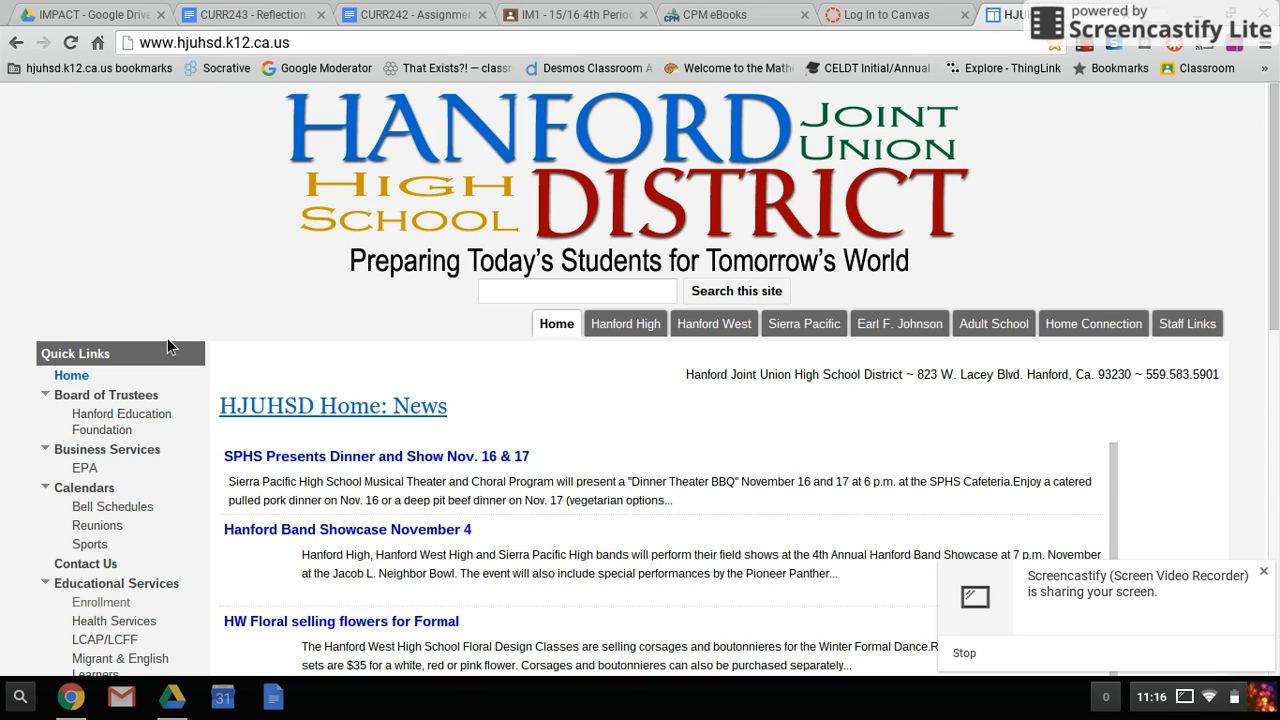
- Go to desmos.com and launch the graphing calculator
{"action": "left_click", "coordinate": [181, 42]}
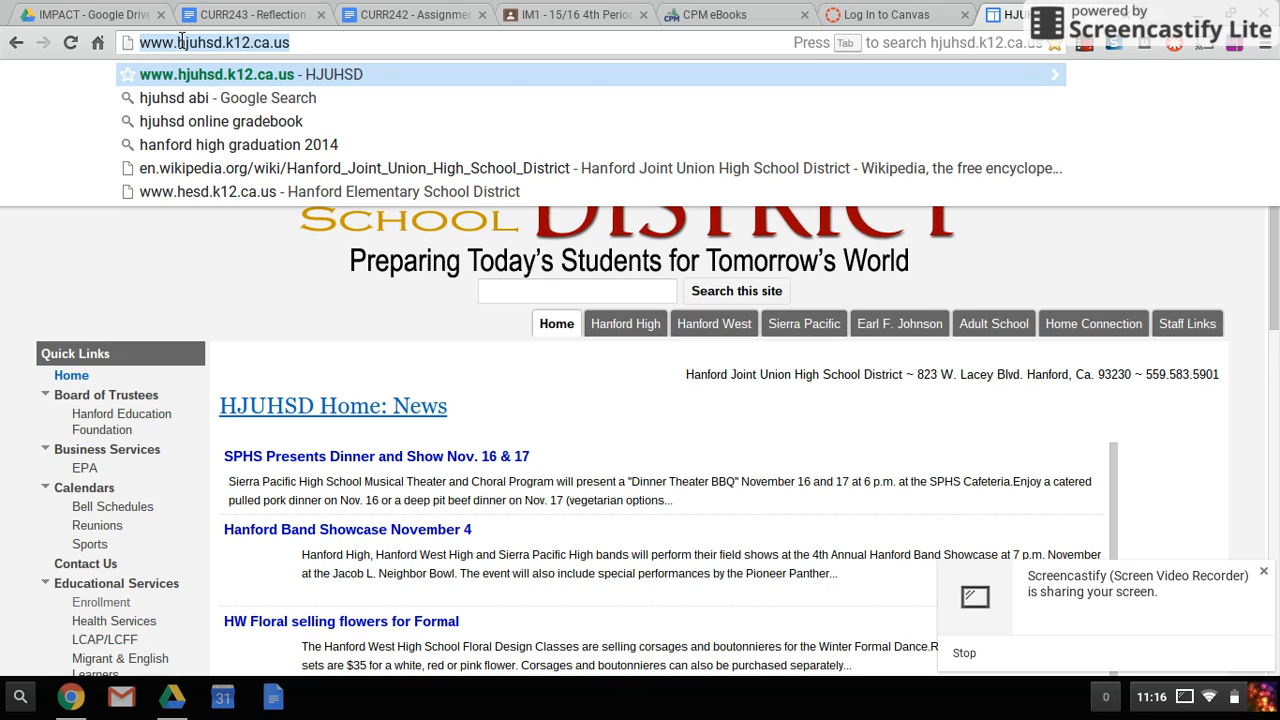
{"action": "type", "text": "desmos.com"}
{"action": "key", "text": "Return"}
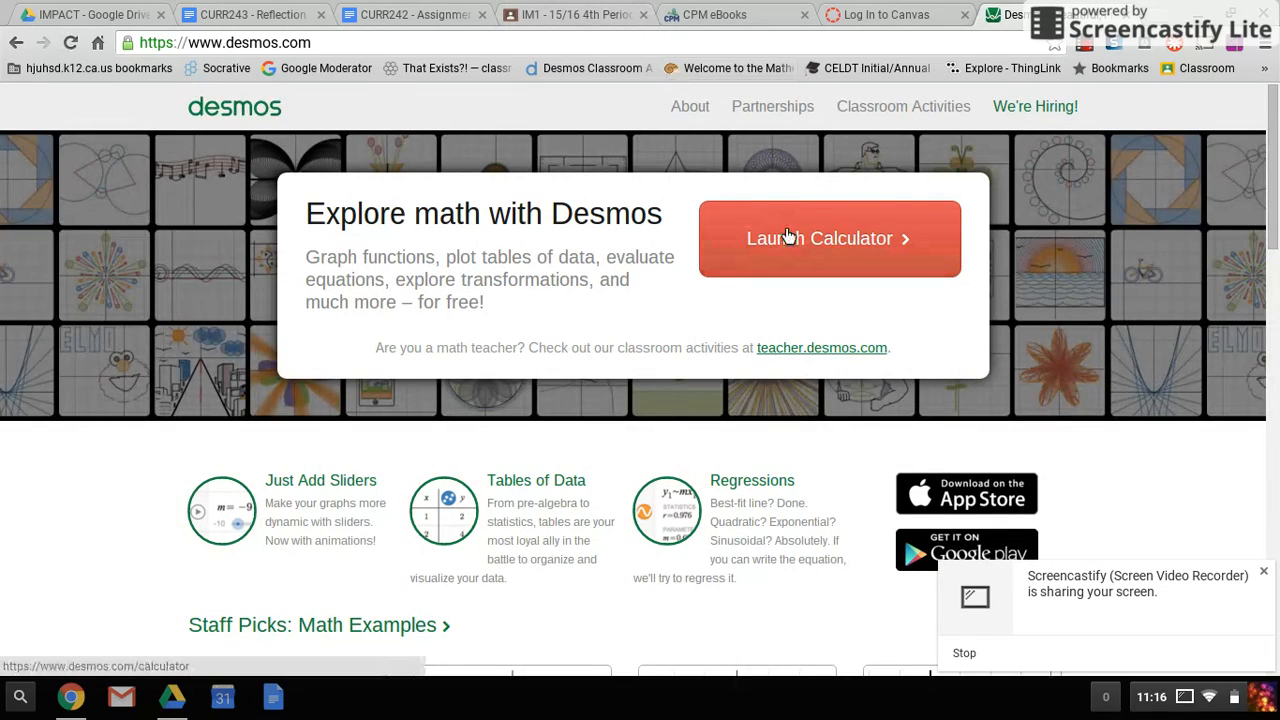
{"action": "left_click", "coordinate": [786, 235]}
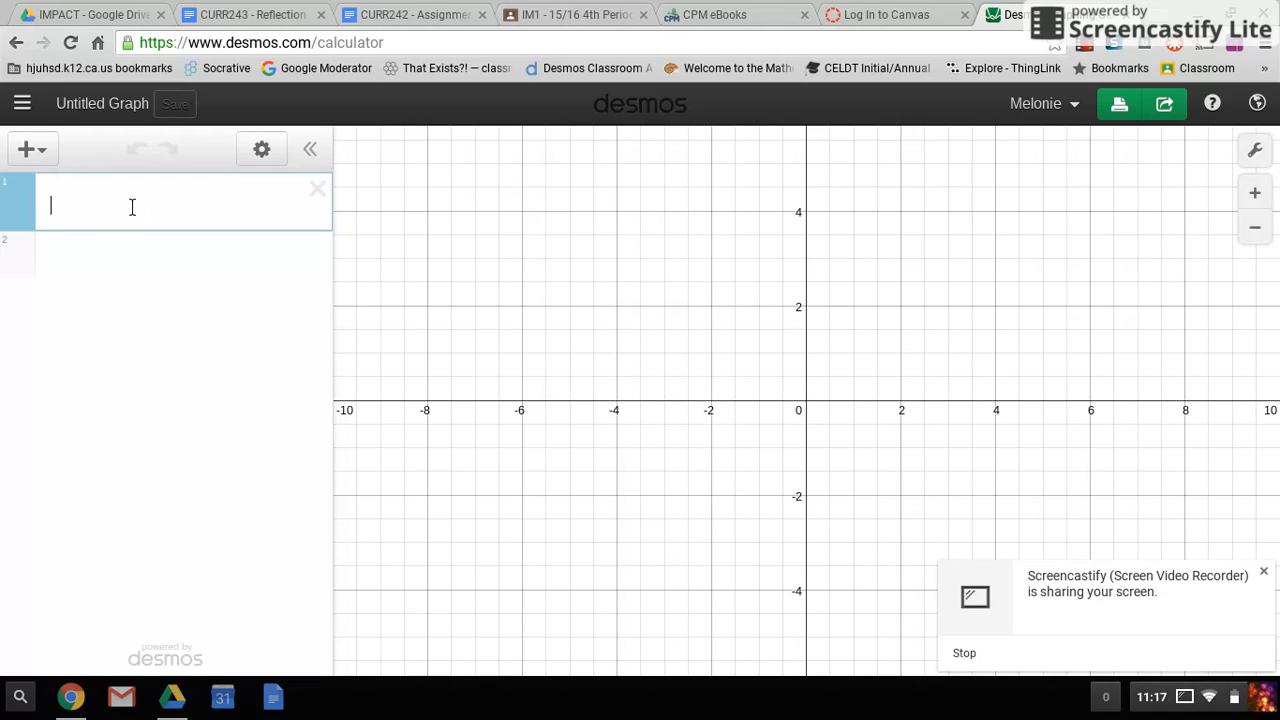
- Add a table and fill its x₁ column with 34, 150, 218, 325, 357 and 471
{"action": "left_click", "coordinate": [30, 152]}
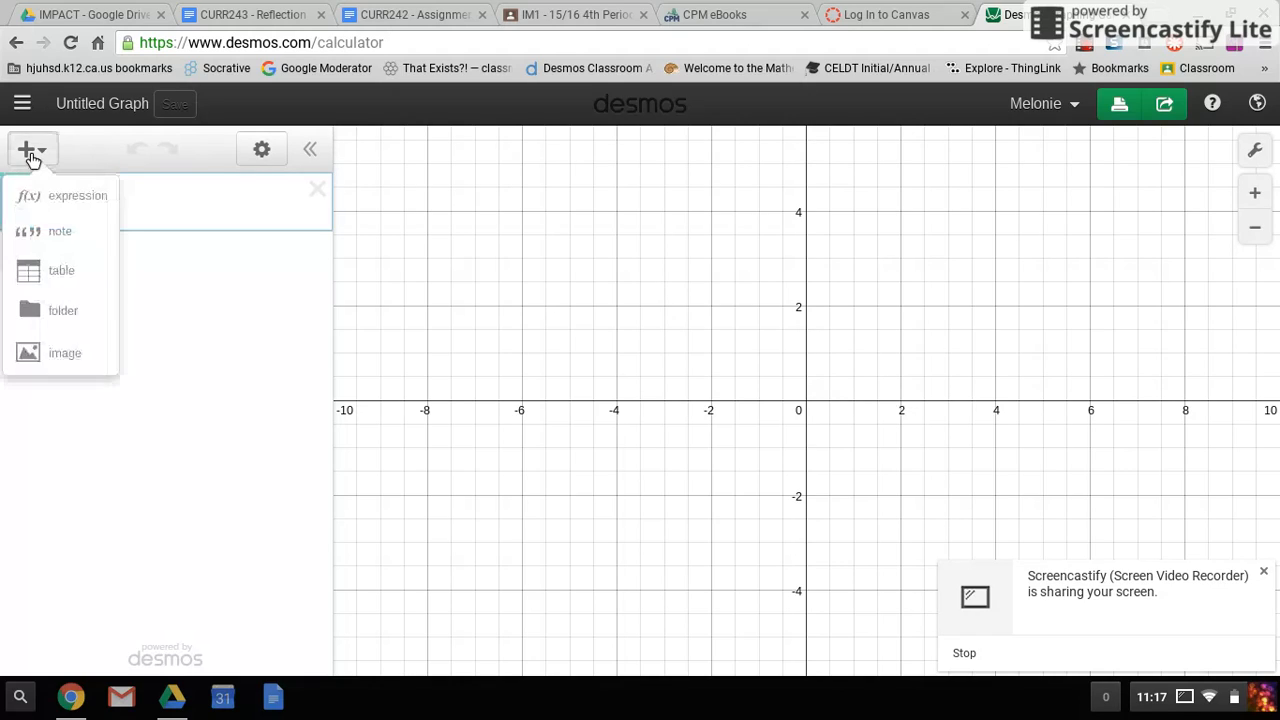
{"action": "left_click", "coordinate": [38, 278]}
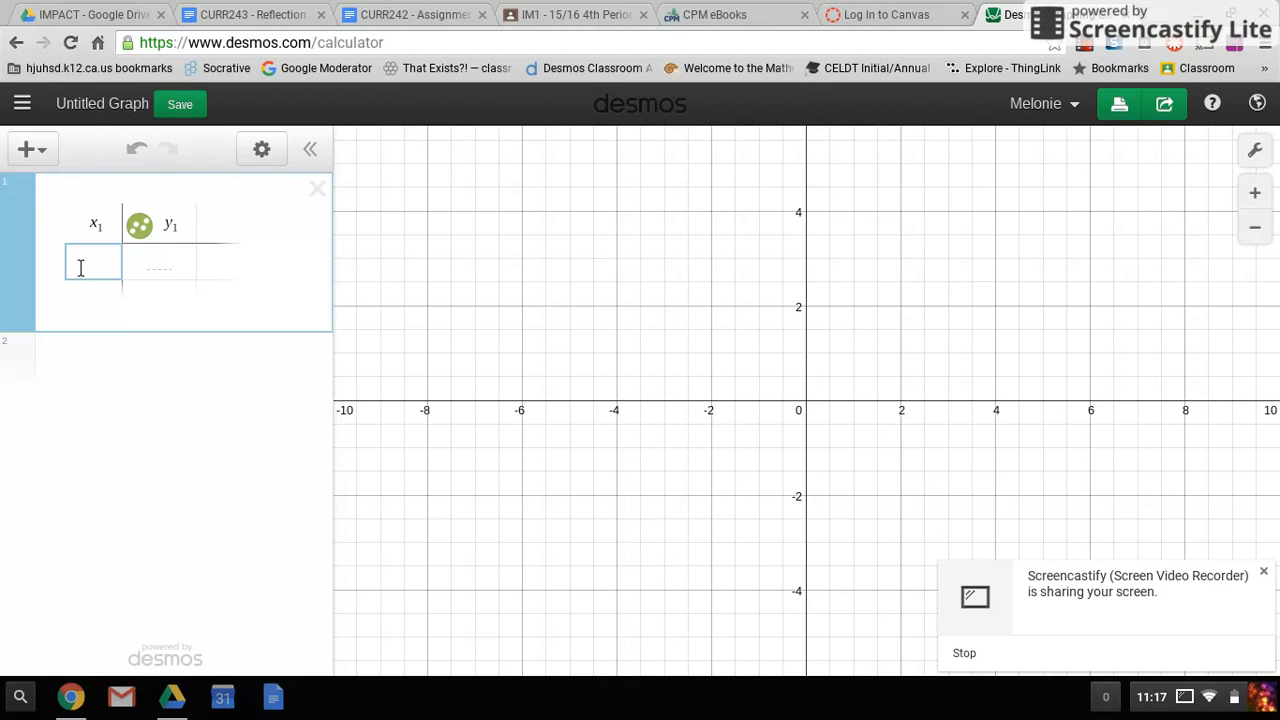
{"action": "type", "text": "34"}
{"action": "key", "text": "Return"}
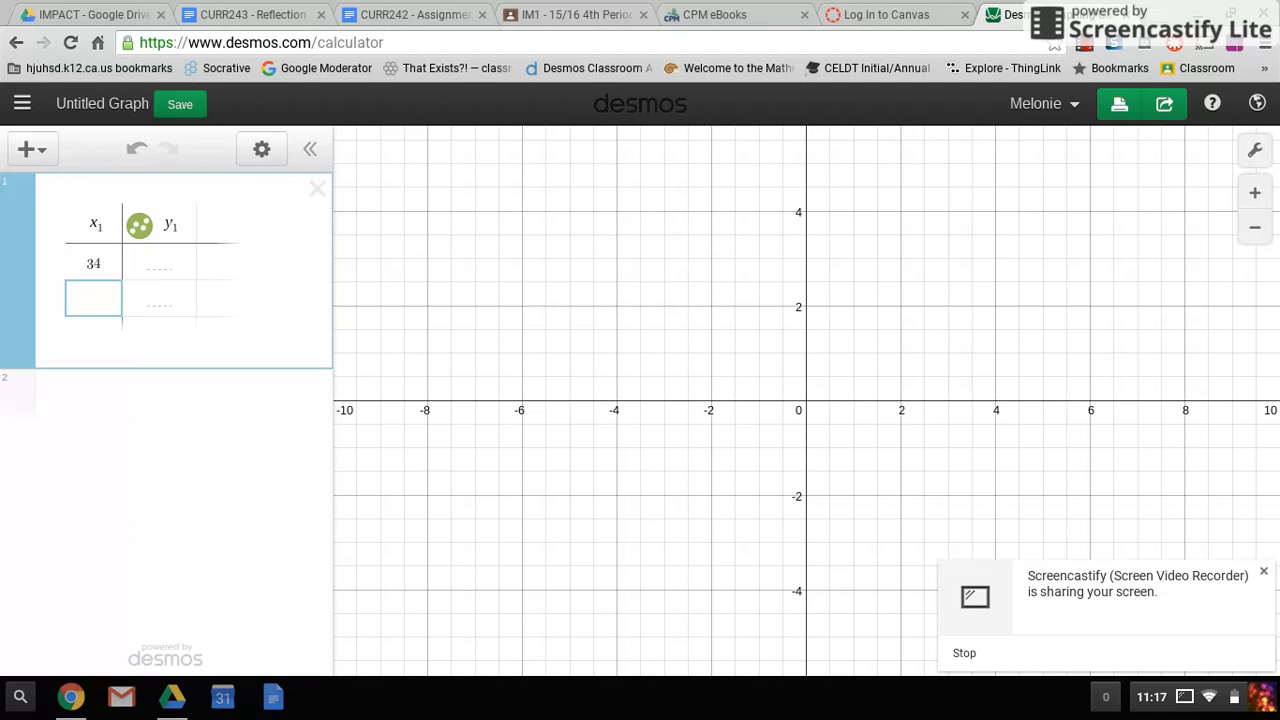
{"action": "type", "text": "150"}
{"action": "key", "text": "Return"}
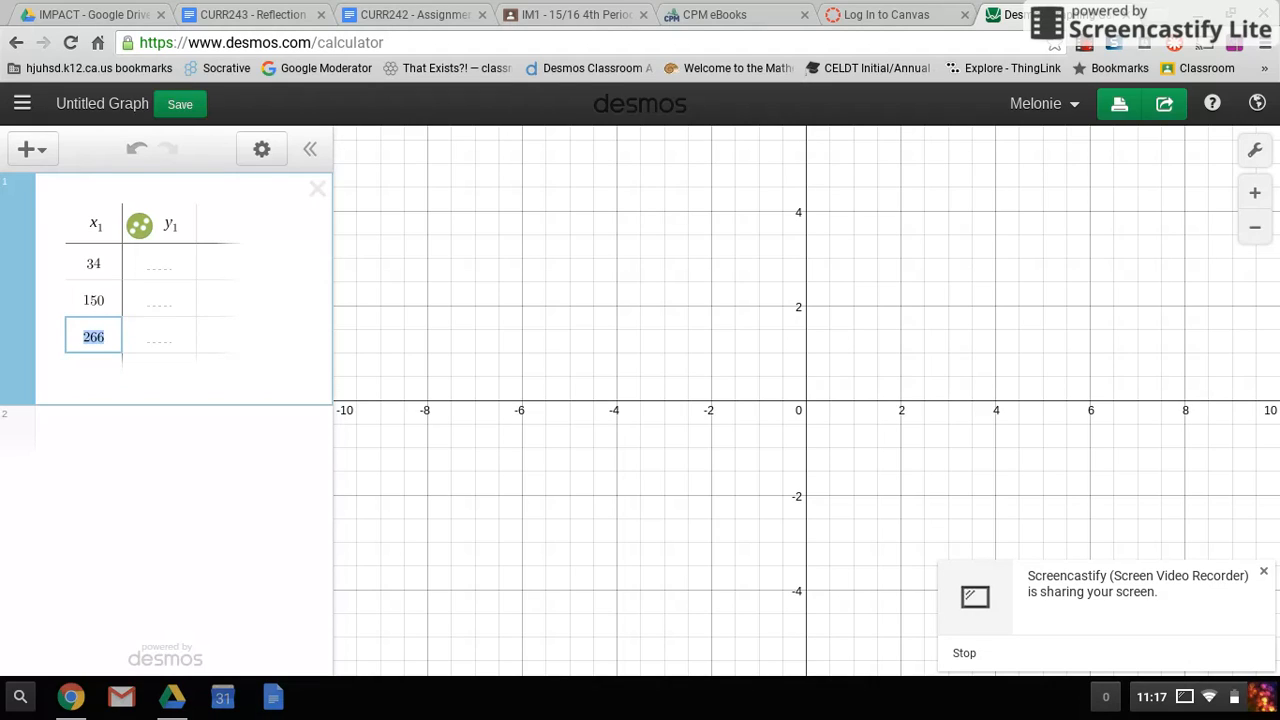
{"action": "type", "text": "218"}
{"action": "key", "text": "Return"}
{"action": "type", "text": "325"}
{"action": "key", "text": "Return"}
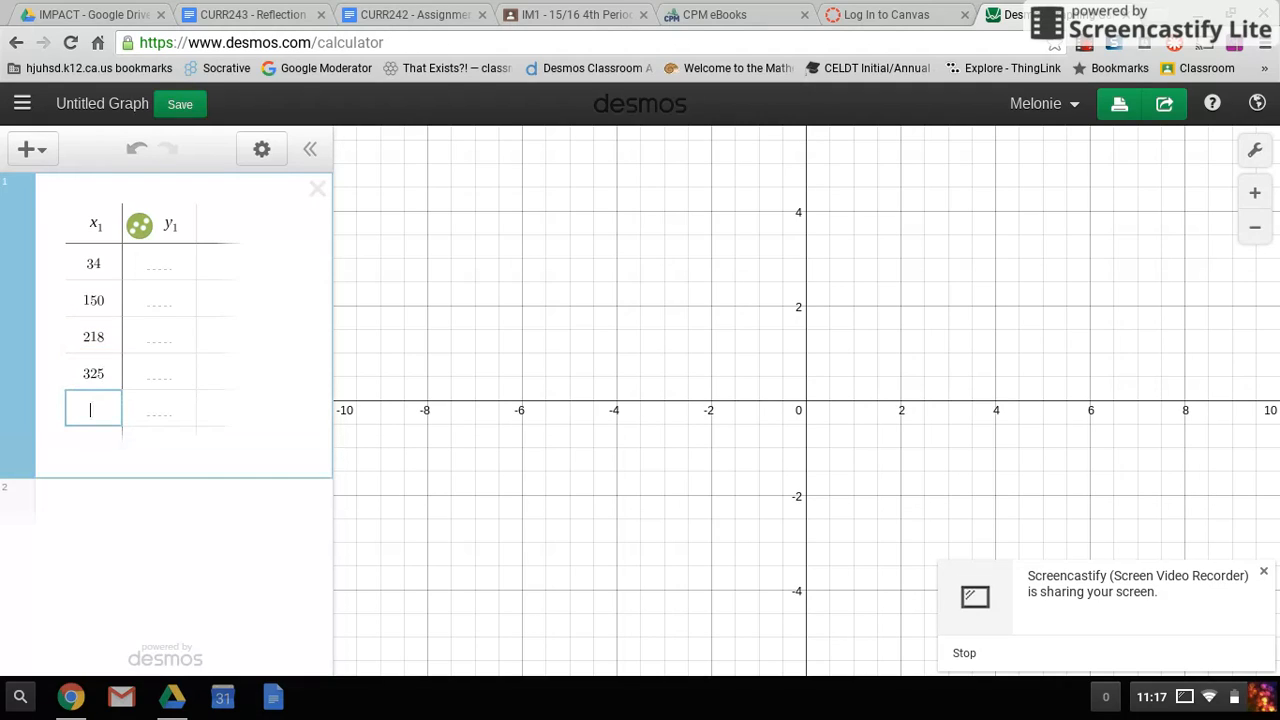
{"action": "type", "text": "357"}
{"action": "key", "text": "Return"}
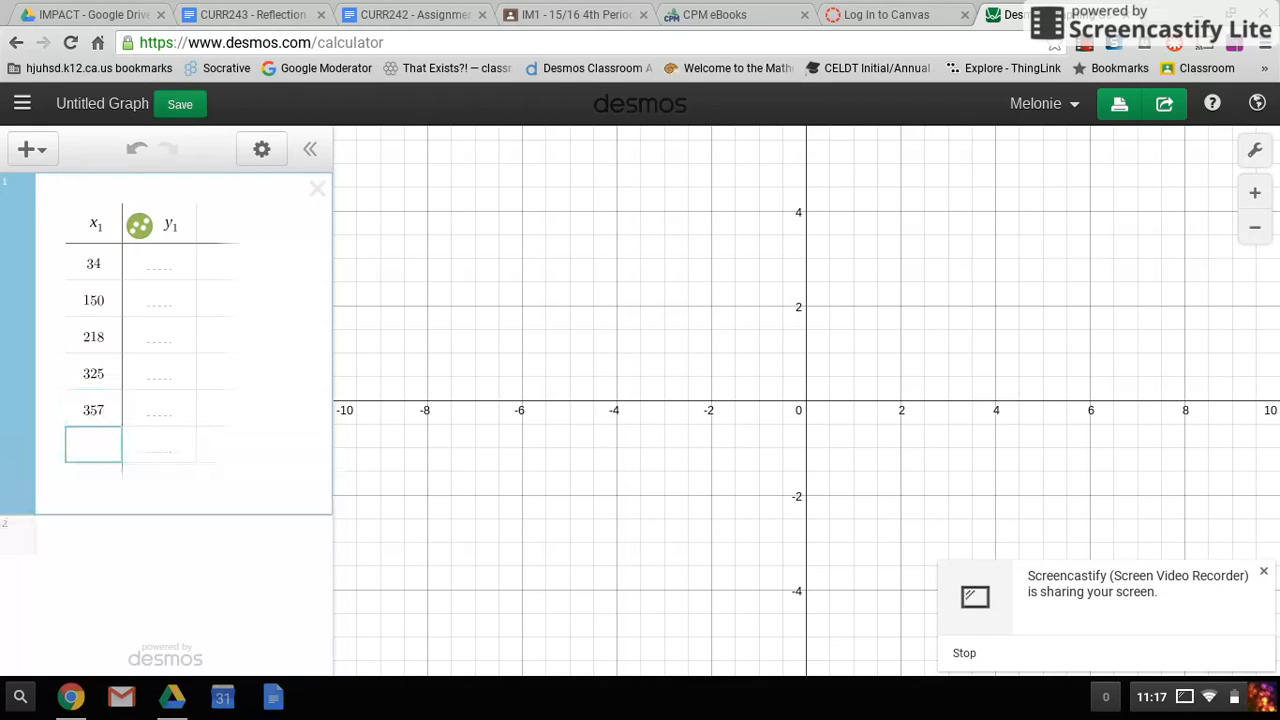
{"action": "type", "text": "471"}
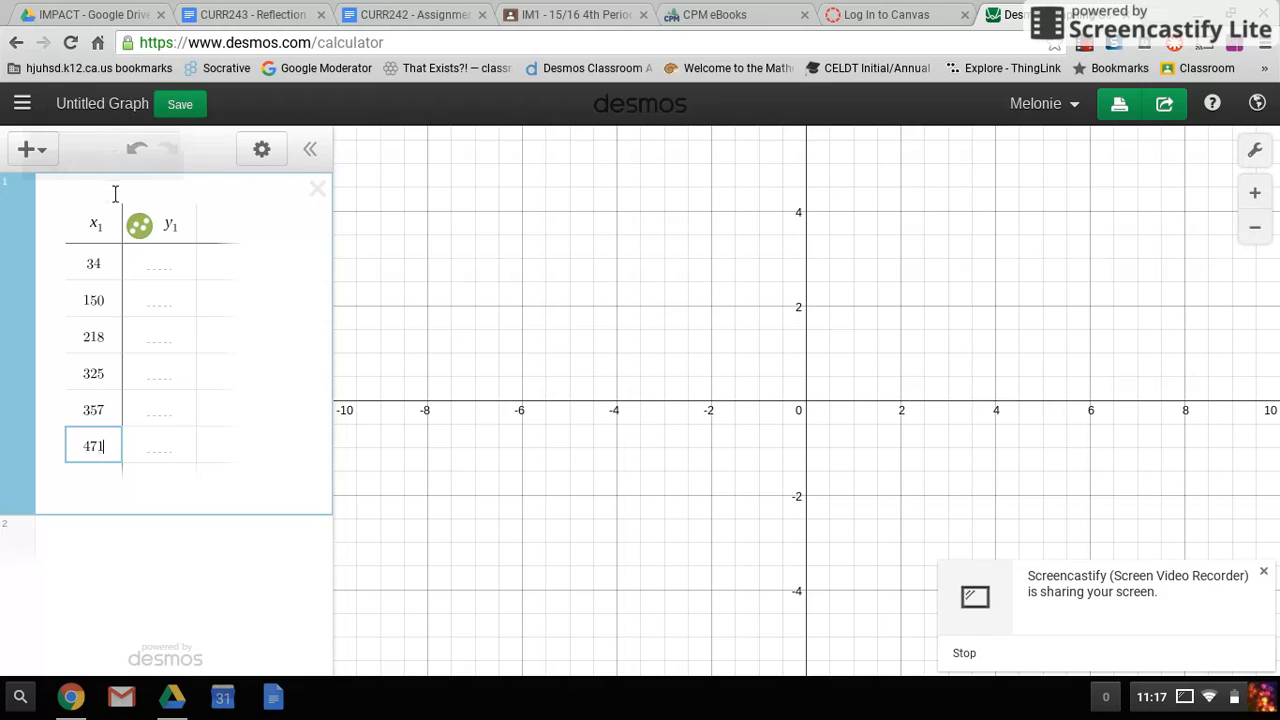
- Fill the table's y₁ column with 21, 198, 283, 567, 680 and 1020
{"action": "left_click", "coordinate": [156, 250]}
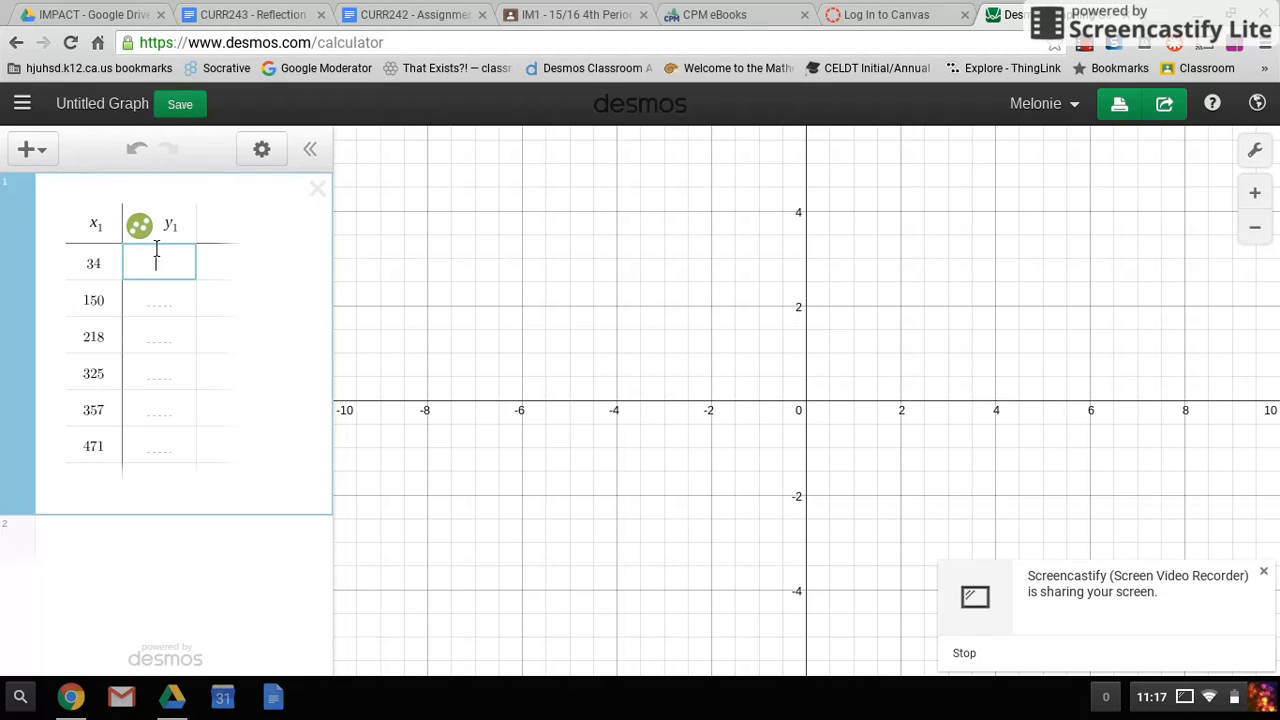
{"action": "type", "text": "21"}
{"action": "key", "text": "Return"}
{"action": "type", "text": "198"}
{"action": "key", "text": "Return"}
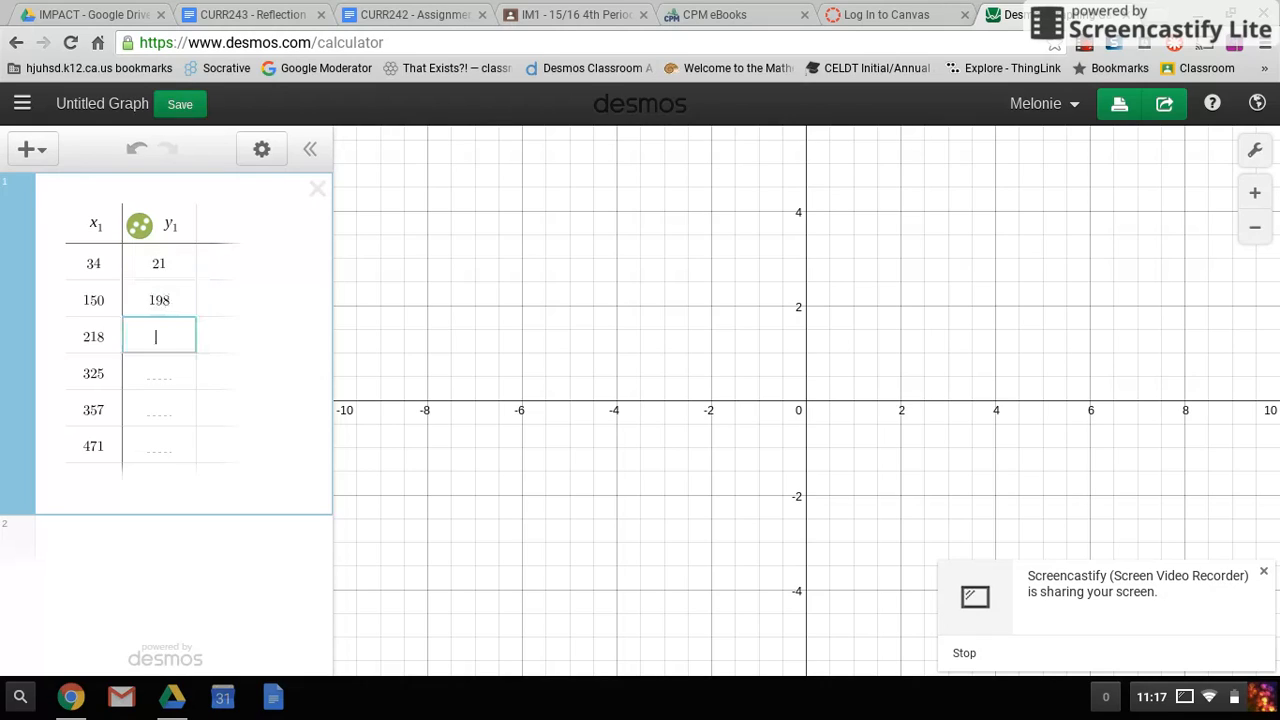
{"action": "type", "text": "283"}
{"action": "key", "text": "Return"}
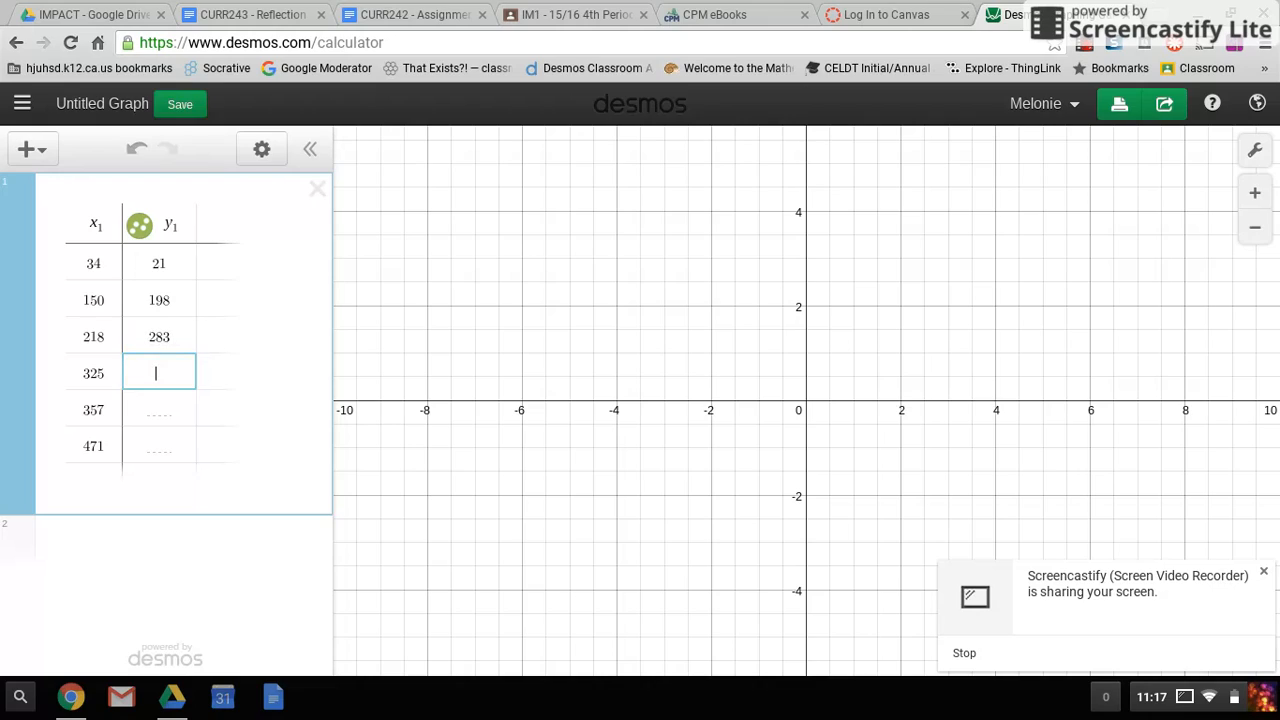
{"action": "type", "text": "567"}
{"action": "key", "text": "Return"}
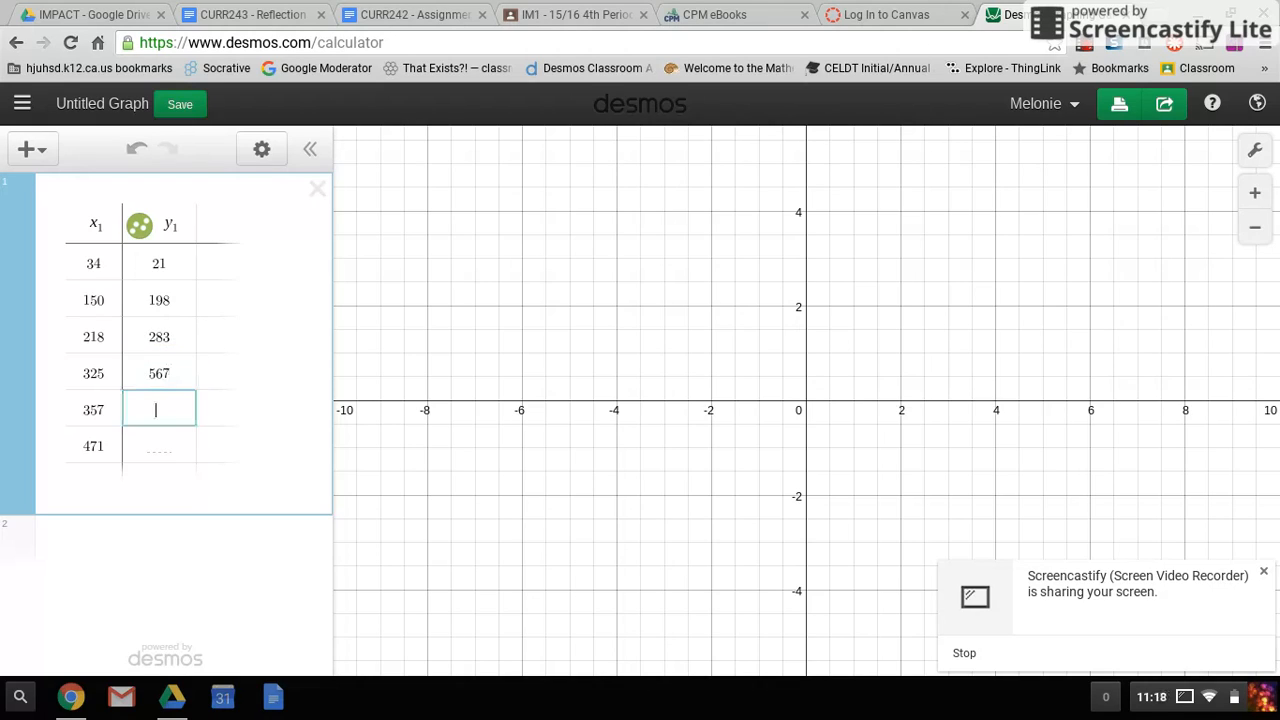
{"action": "type", "text": "680"}
{"action": "key", "text": "Return"}
{"action": "type", "text": "102-"}
{"action": "key", "text": "BackSpace"}
{"action": "type", "text": "0"}
{"action": "key", "text": "Return"}
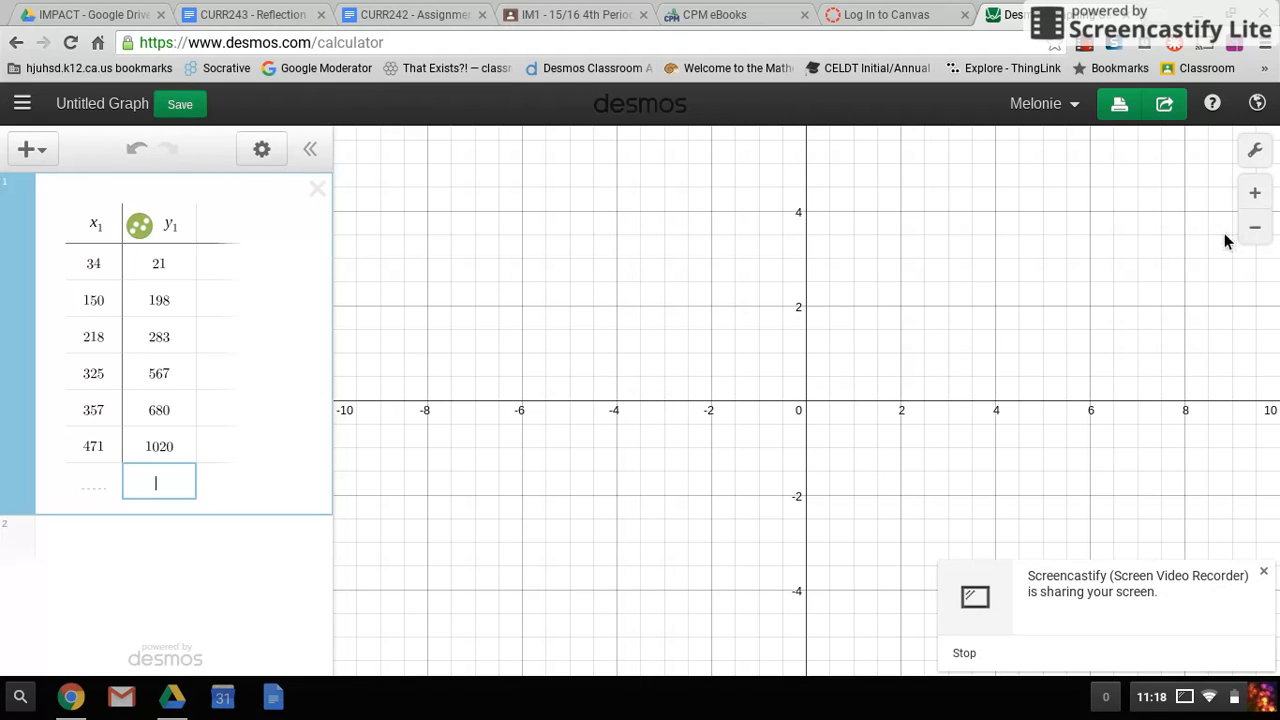
- Zoom the graph out far enough to examine all six plotted data points
{"action": "left_click", "coordinate": [1255, 228]}
{"action": "left_click", "coordinate": [1255, 228]}
{"action": "left_click", "coordinate": [1255, 228]}
{"action": "left_click", "coordinate": [1256, 235]}
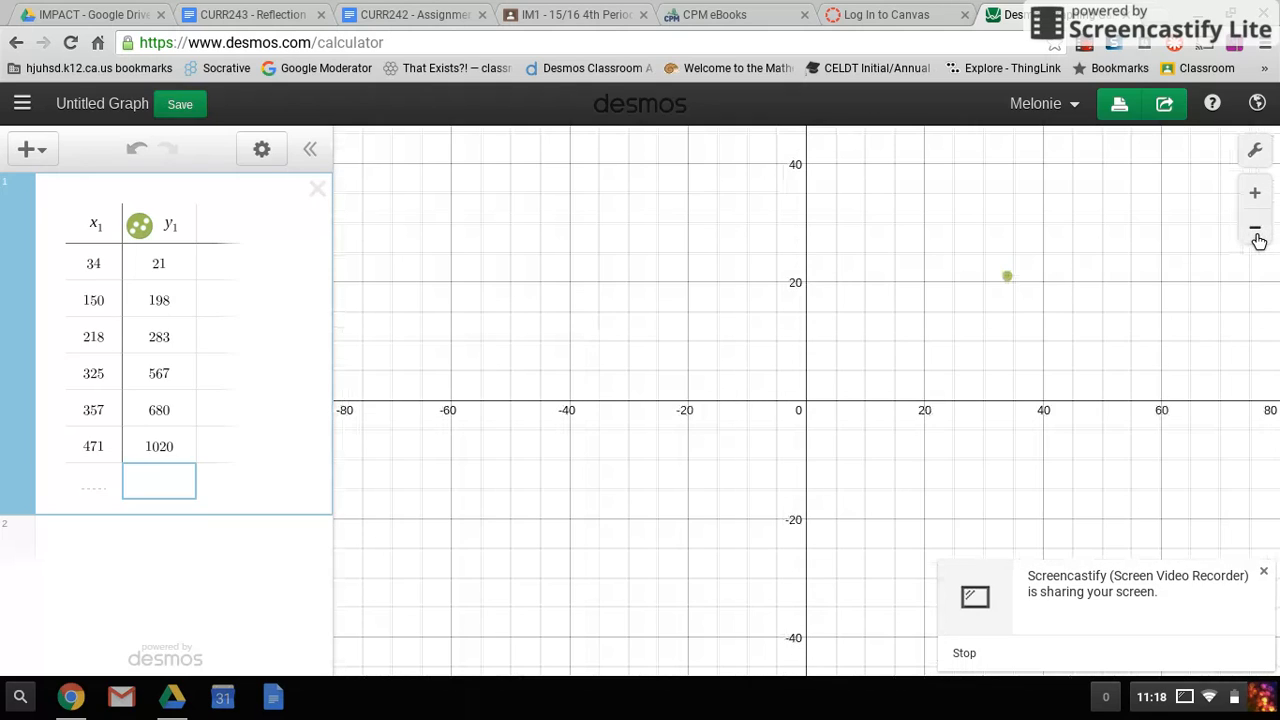
{"action": "left_click", "coordinate": [1256, 235]}
{"action": "left_click", "coordinate": [1256, 235]}
{"action": "left_click", "coordinate": [1256, 235]}
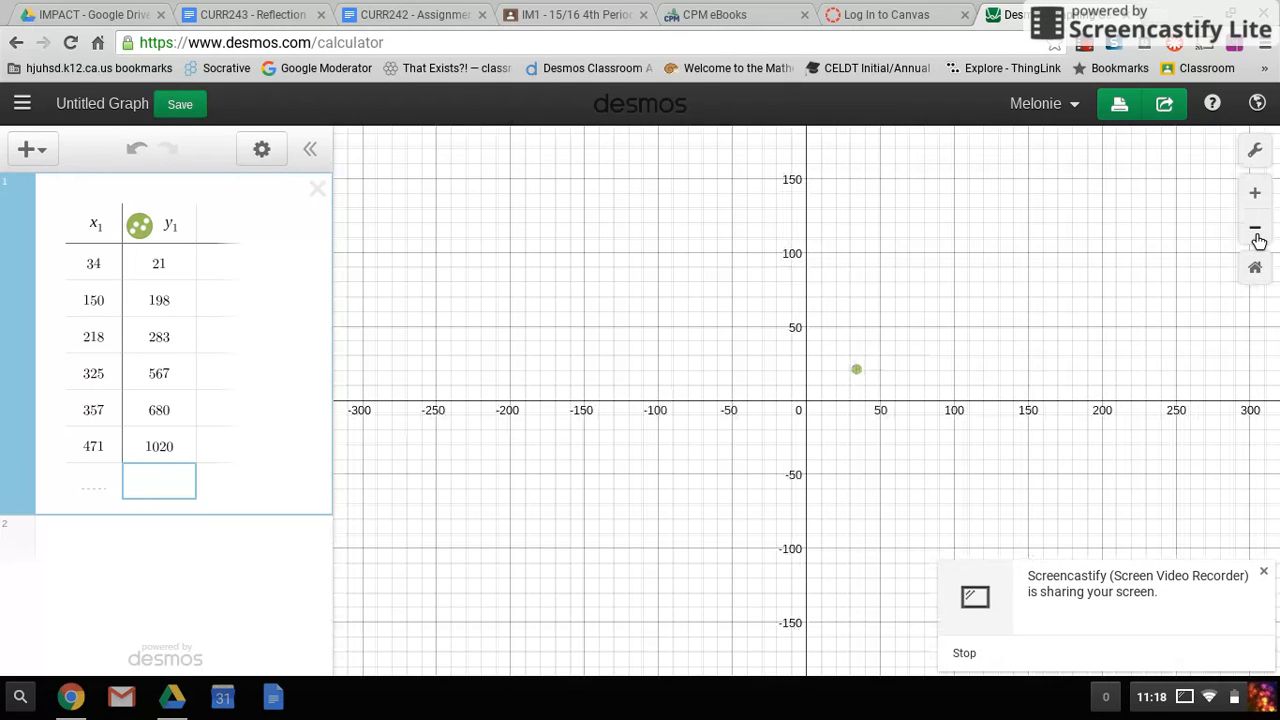
{"action": "left_click", "coordinate": [1256, 235]}
{"action": "left_click", "coordinate": [1256, 235]}
{"action": "left_click", "coordinate": [1256, 235]}
{"action": "left_click", "coordinate": [1256, 235]}
{"action": "left_click", "coordinate": [1256, 235]}
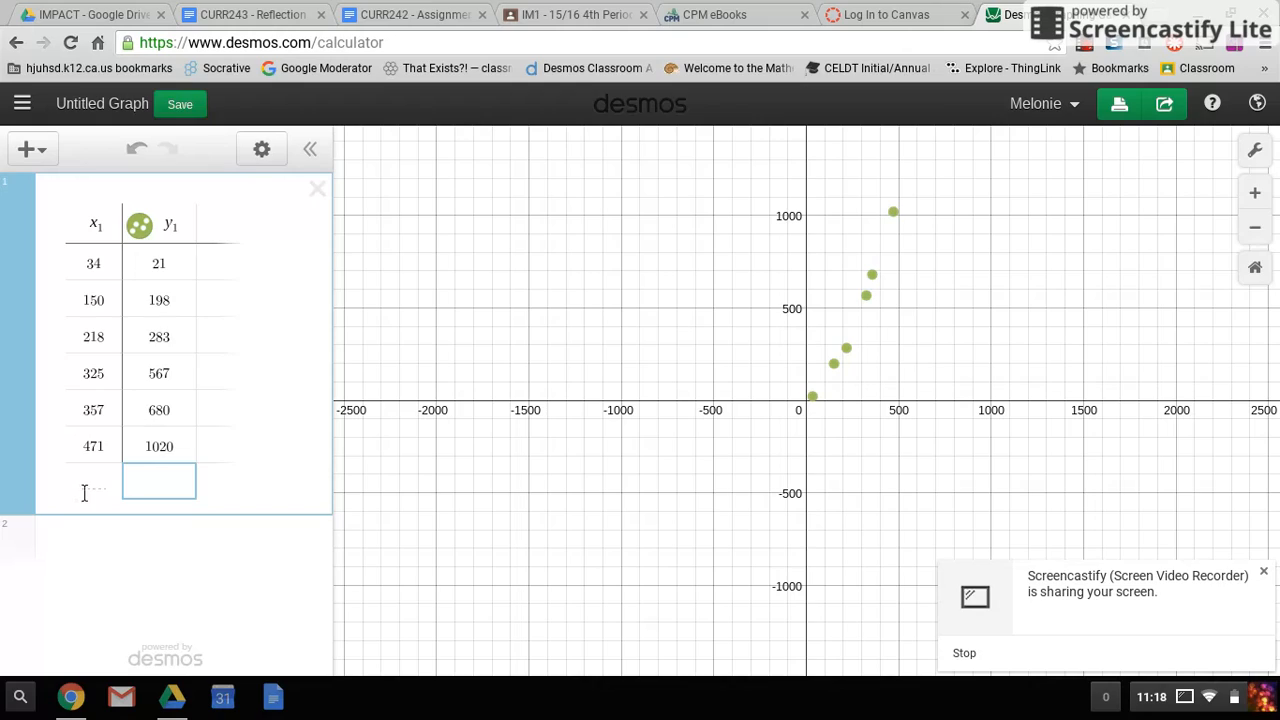
- Enter the equation y=mx+b below the table and create sliders for both m and b
{"action": "left_click", "coordinate": [76, 540]}
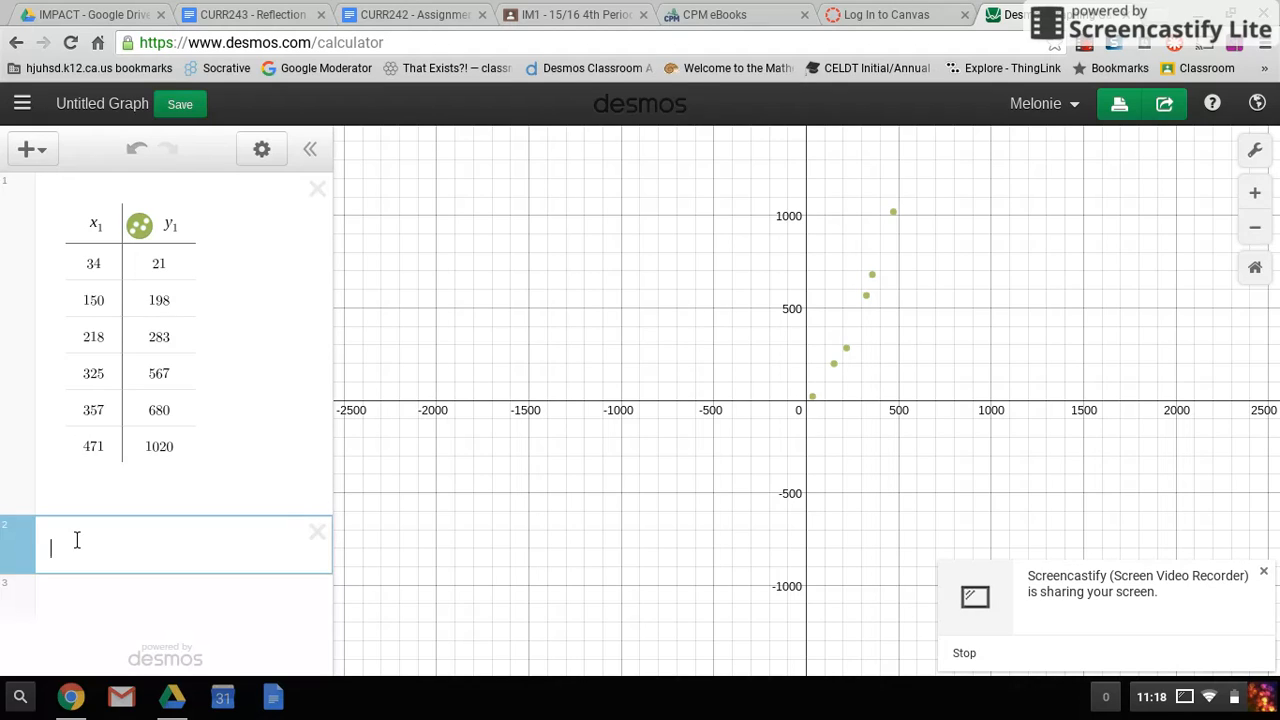
{"action": "type", "text": "y=mx+b"}
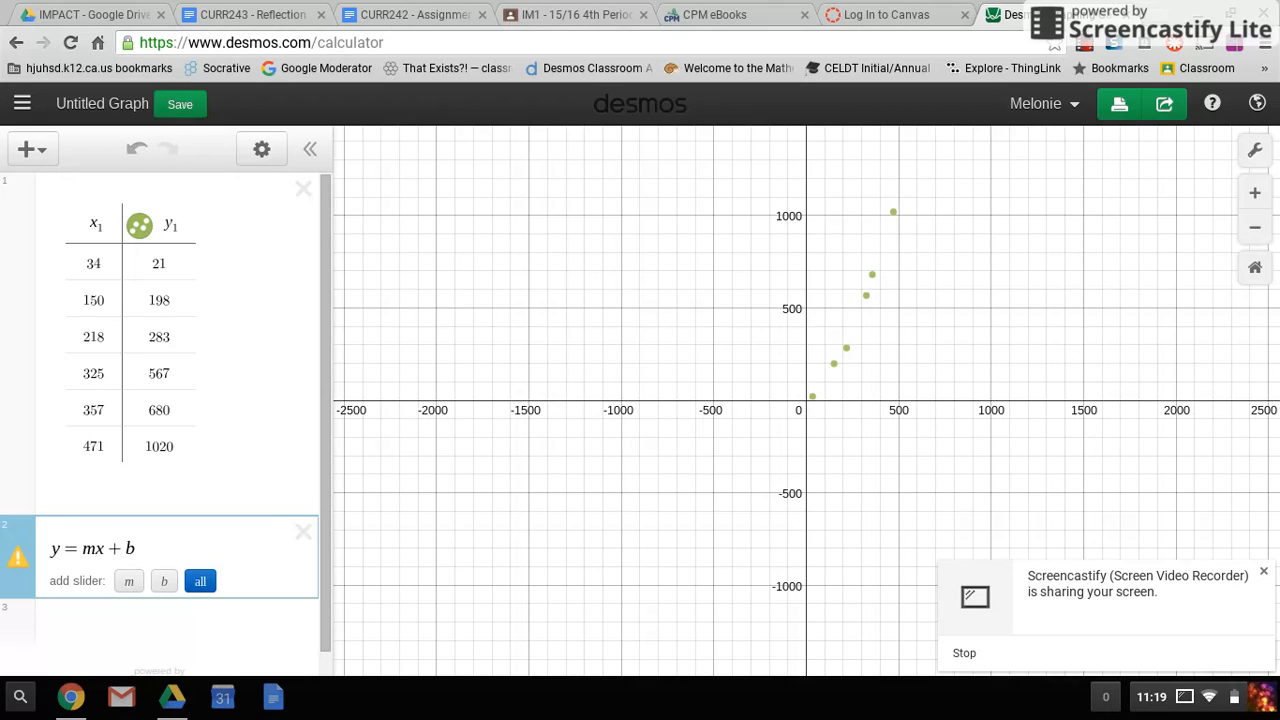
{"action": "left_click", "coordinate": [201, 582]}
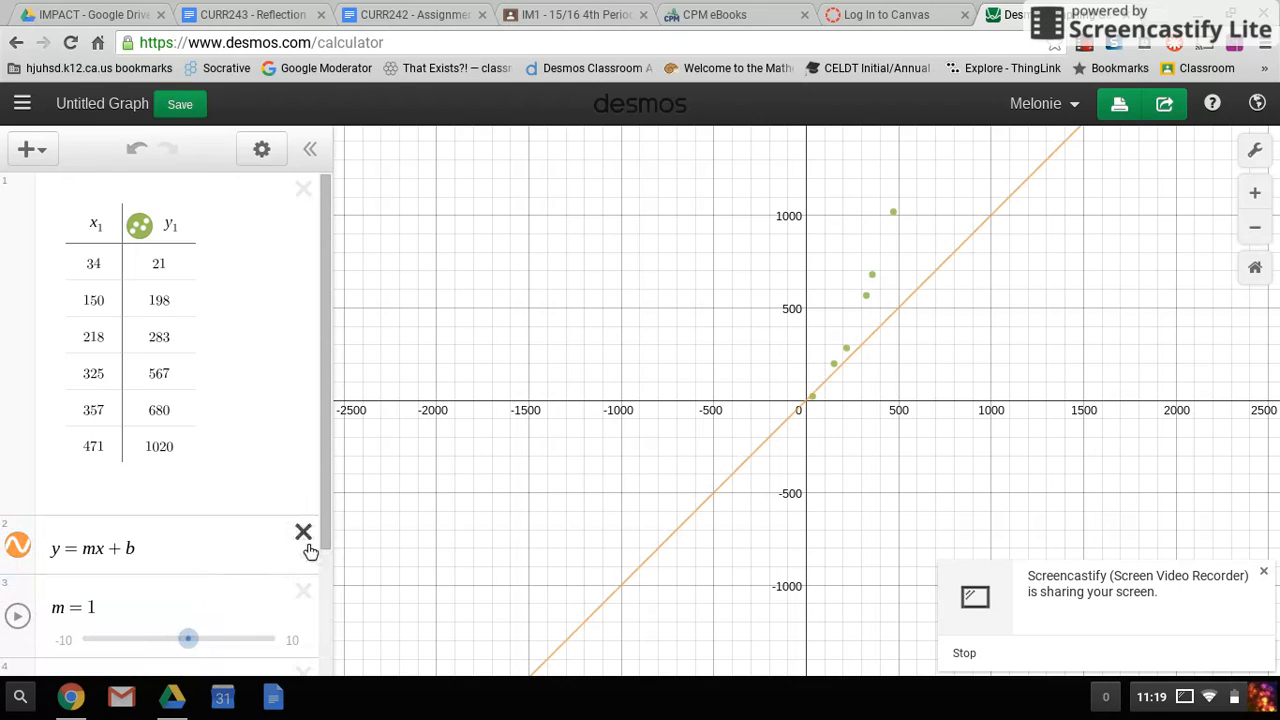
- Adjust the sliders to set the slope m to 2 and the intercept b to 10
{"action": "scroll", "coordinate": [310, 551], "scroll_direction": "down", "scroll_amount": 3}
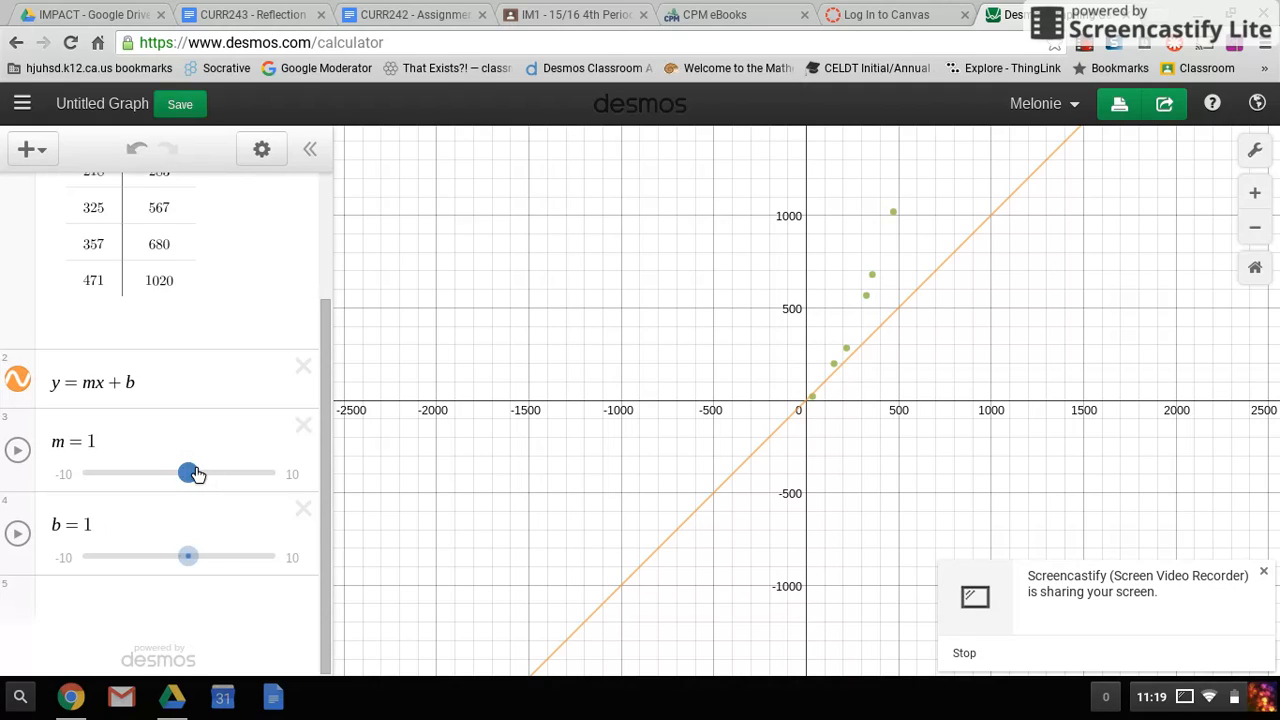
{"action": "mouse_move", "coordinate": [197, 475]}
{"action": "left_mouse_down"}
{"action": "mouse_move", "coordinate": [176, 474]}
{"action": "mouse_move", "coordinate": [216, 473]}
{"action": "mouse_move", "coordinate": [199, 467]}
{"action": "left_mouse_up"}
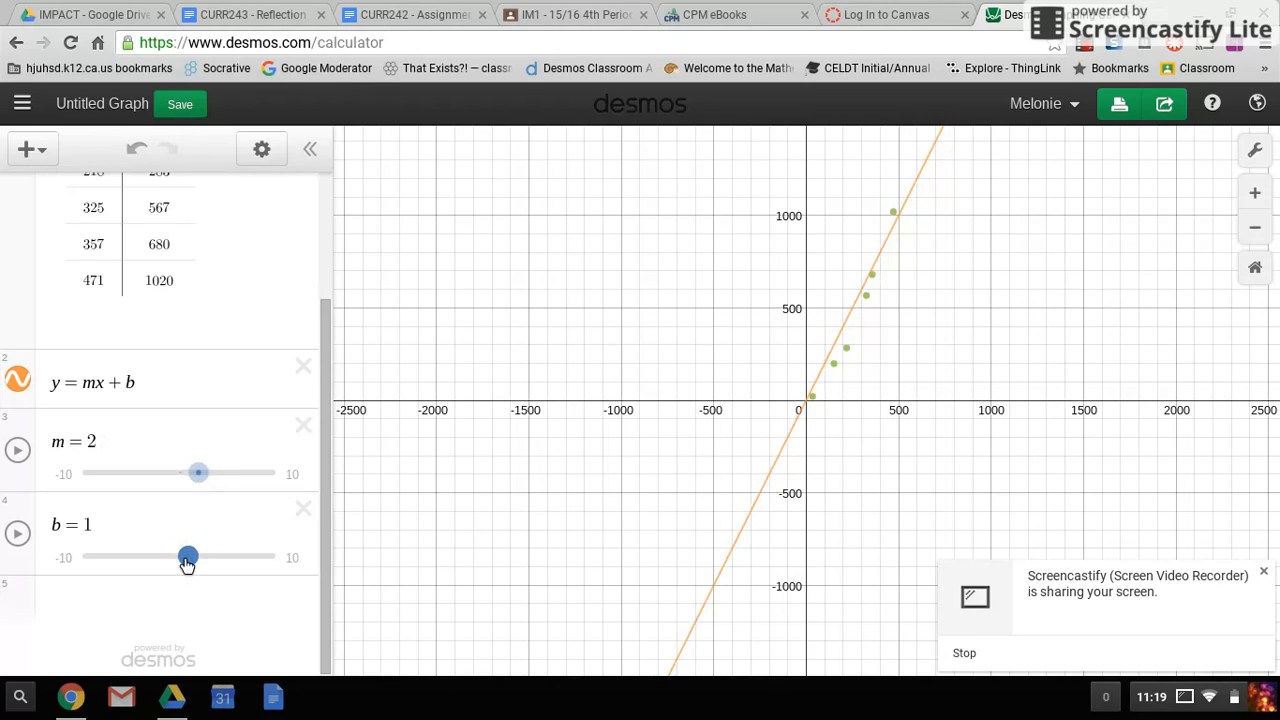
{"action": "mouse_move", "coordinate": [187, 563]}
{"action": "left_mouse_down"}
{"action": "mouse_move", "coordinate": [169, 562]}
{"action": "mouse_move", "coordinate": [196, 557]}
{"action": "mouse_move", "coordinate": [107, 559]}
{"action": "mouse_move", "coordinate": [280, 571]}
{"action": "mouse_move", "coordinate": [83, 553]}
{"action": "mouse_move", "coordinate": [195, 551]}
{"action": "left_mouse_up"}
{"action": "left_click_drag", "start_coordinate": [241, 552], "coordinate": [286, 560]}
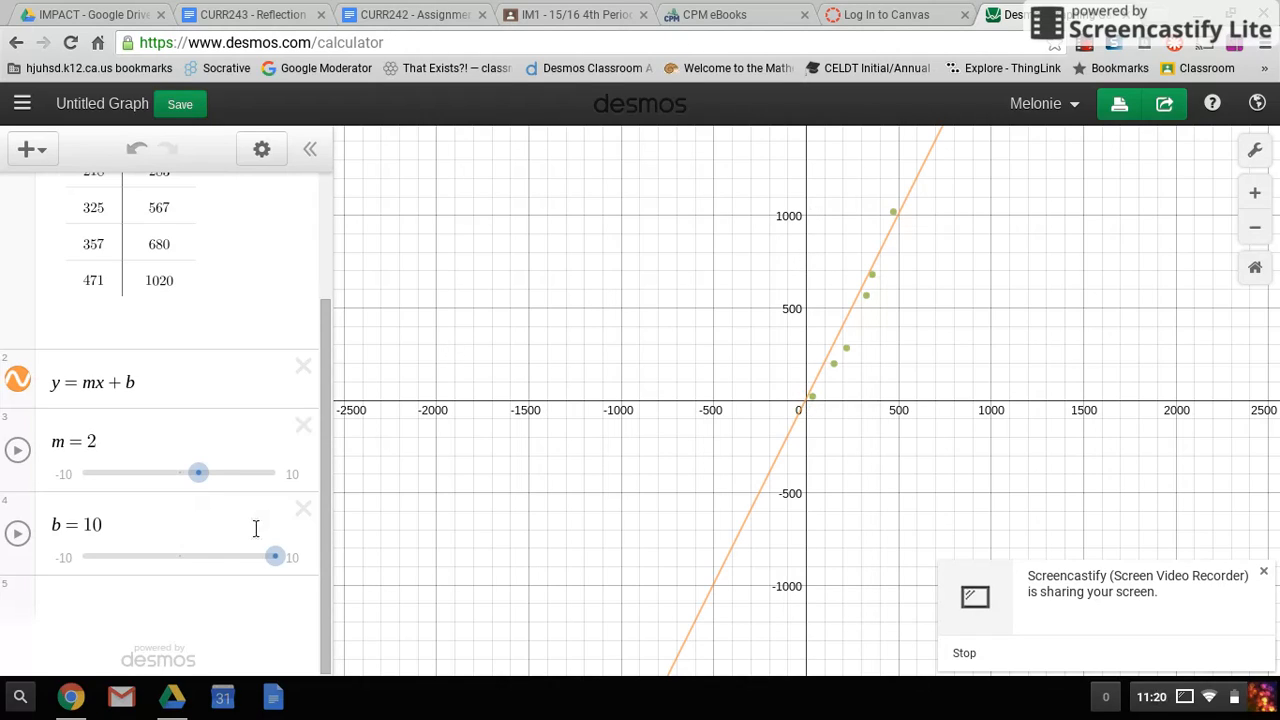
- Raise the upper limit of the b slider to 1000 and move b to -10
{"action": "left_click", "coordinate": [295, 560]}
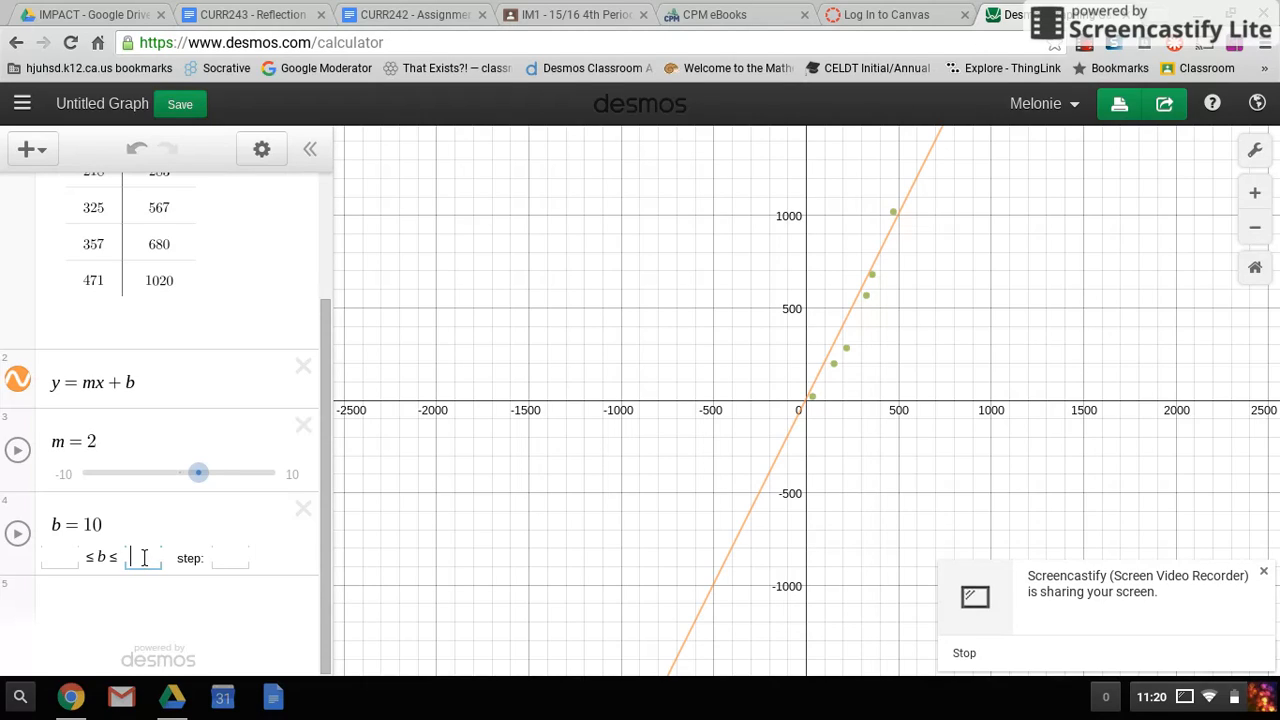
{"action": "type", "text": "1000"}
{"action": "key", "text": "Return"}
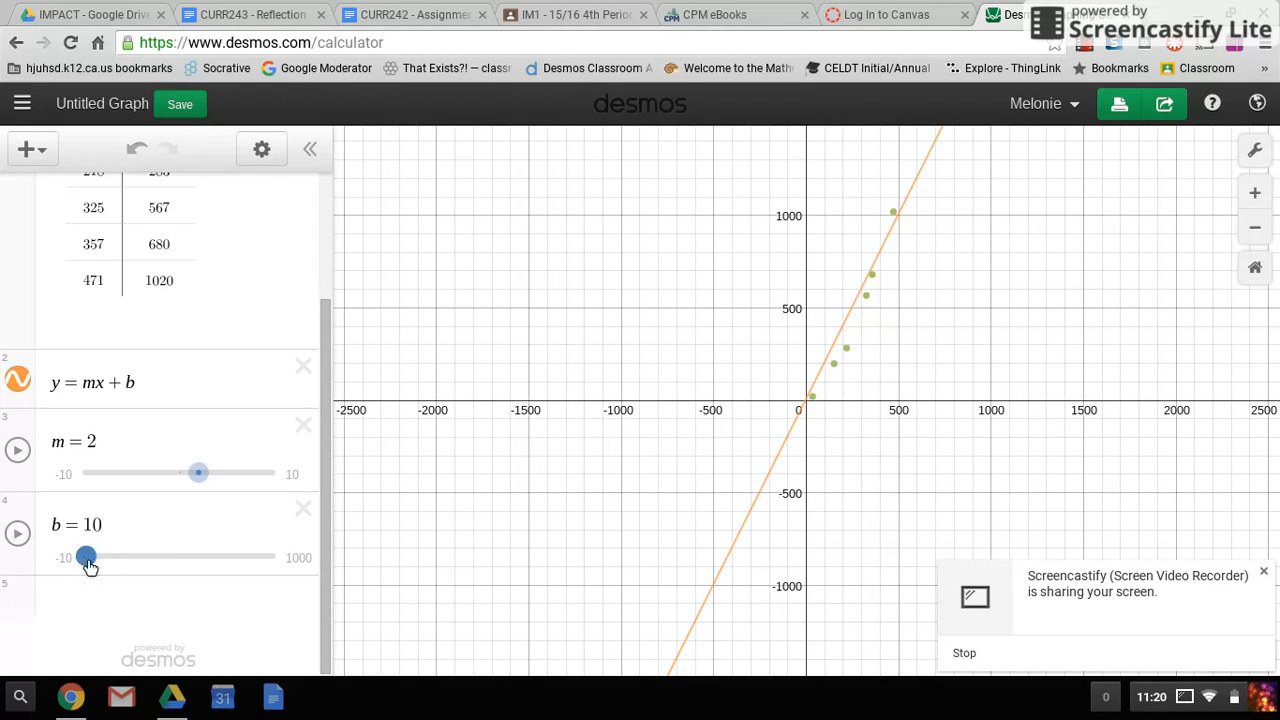
{"action": "left_click_drag", "start_coordinate": [89, 566], "coordinate": [60, 574]}
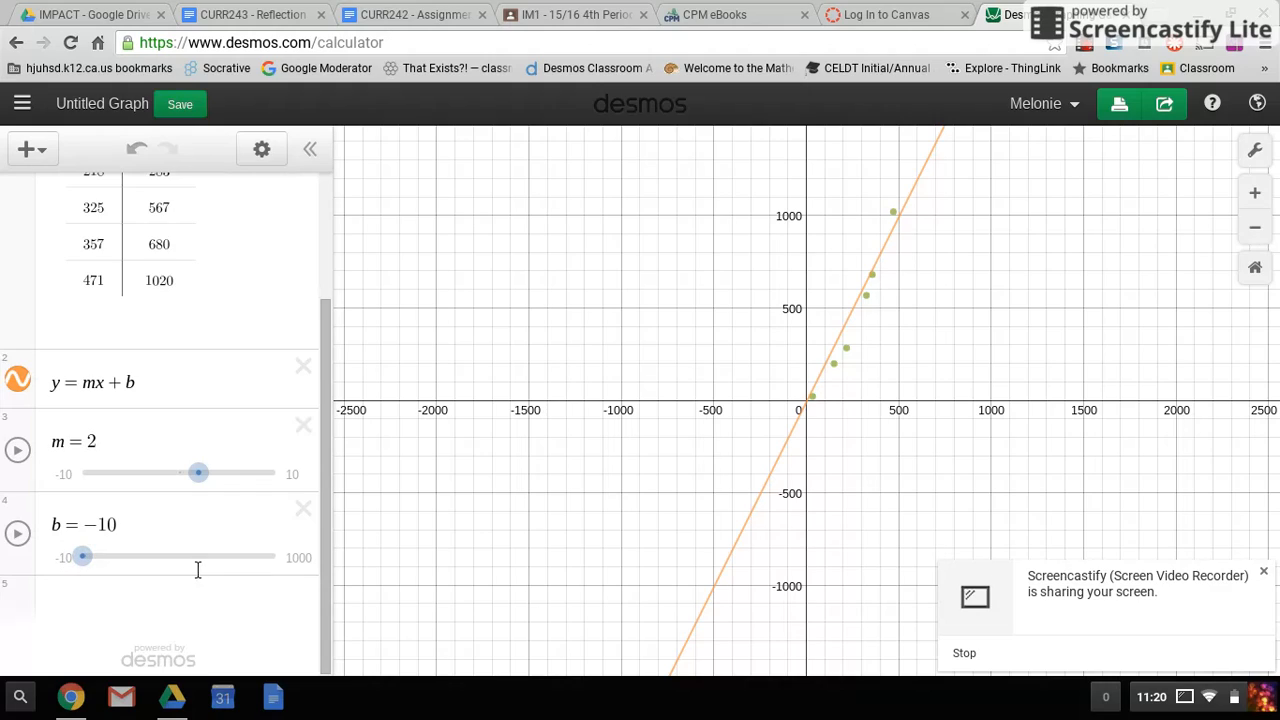
{"action": "left_click_drag", "start_coordinate": [197, 472], "coordinate": [200, 473]}
- Extend the lower limit of the b slider to -100 and move b to -80
{"action": "left_click", "coordinate": [62, 559]}
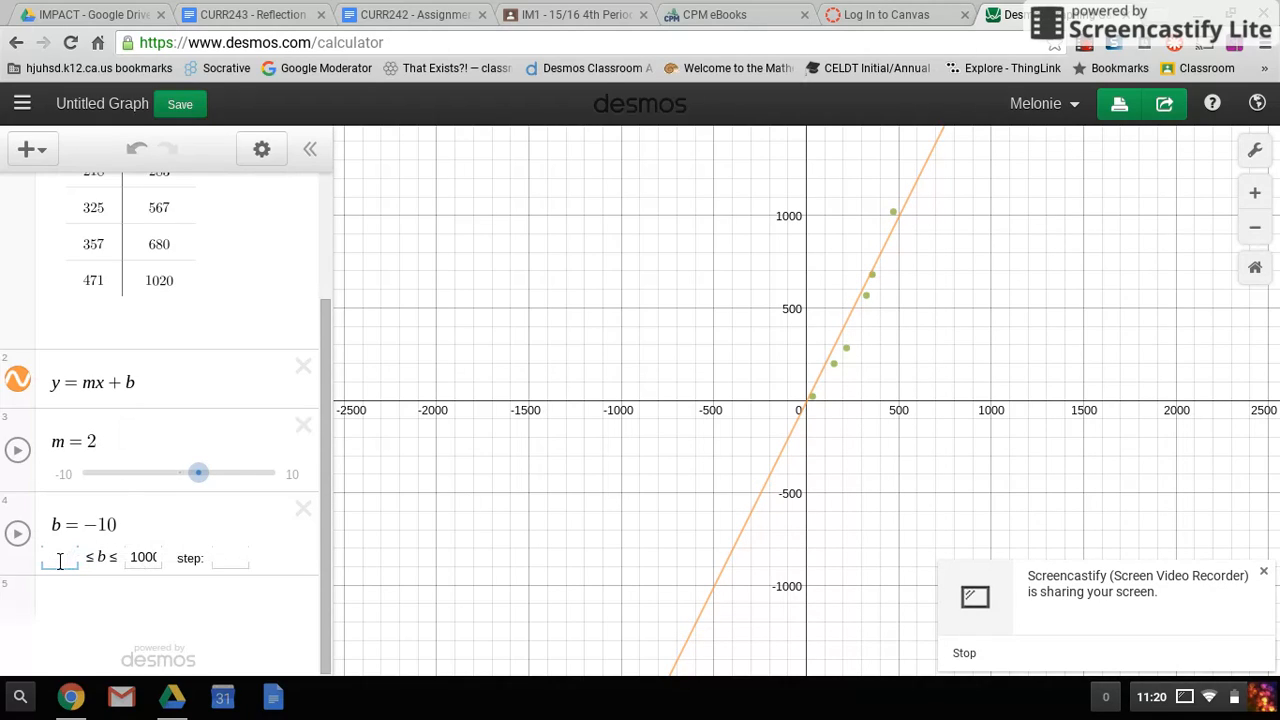
{"action": "type", "text": "-100"}
{"action": "key", "text": "Return"}
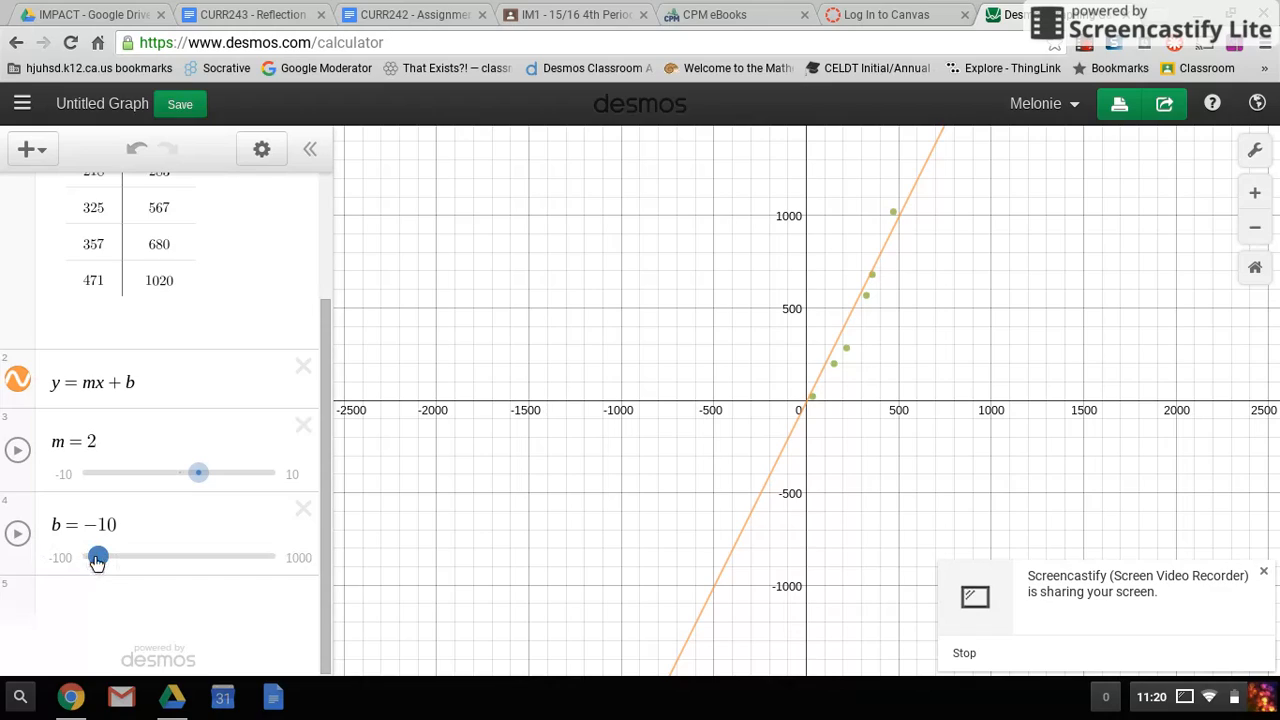
{"action": "left_click_drag", "start_coordinate": [97, 560], "coordinate": [88, 562]}
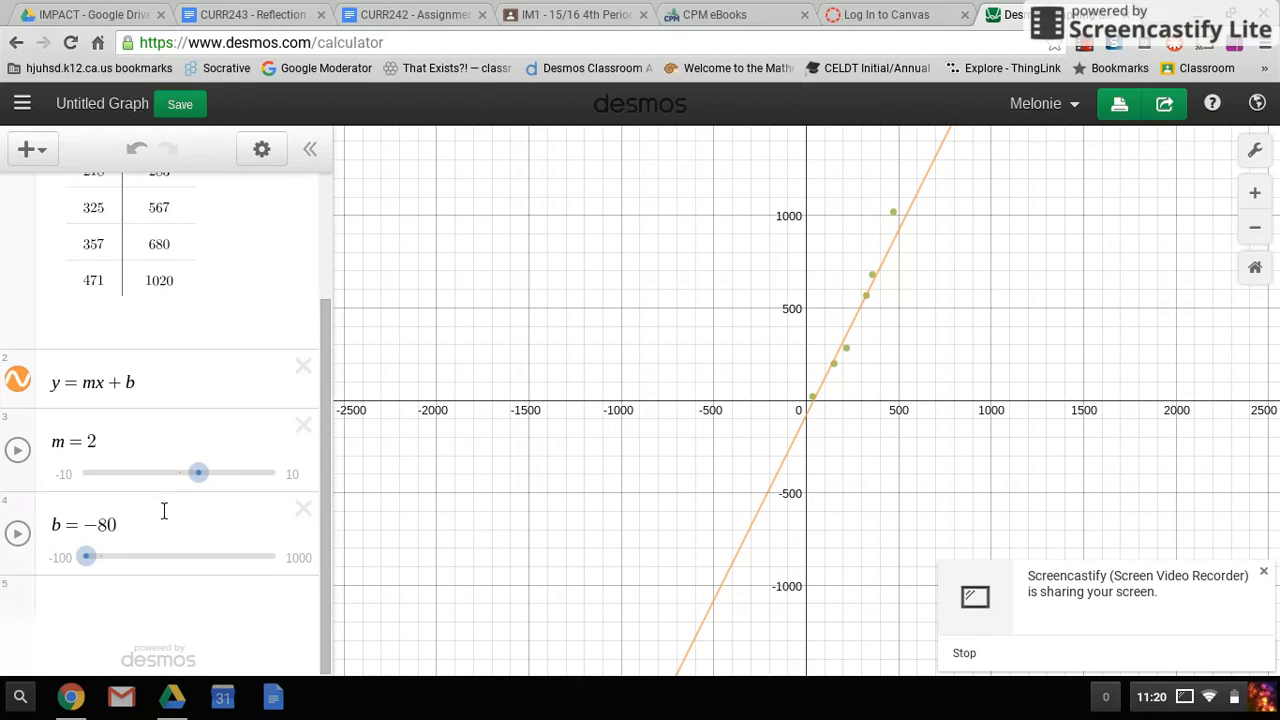
- Refine the line's fit by trying slopes 2.5 and 2.4, settling on m = 2.2 and lowering b to -100
{"action": "left_click", "coordinate": [104, 437]}
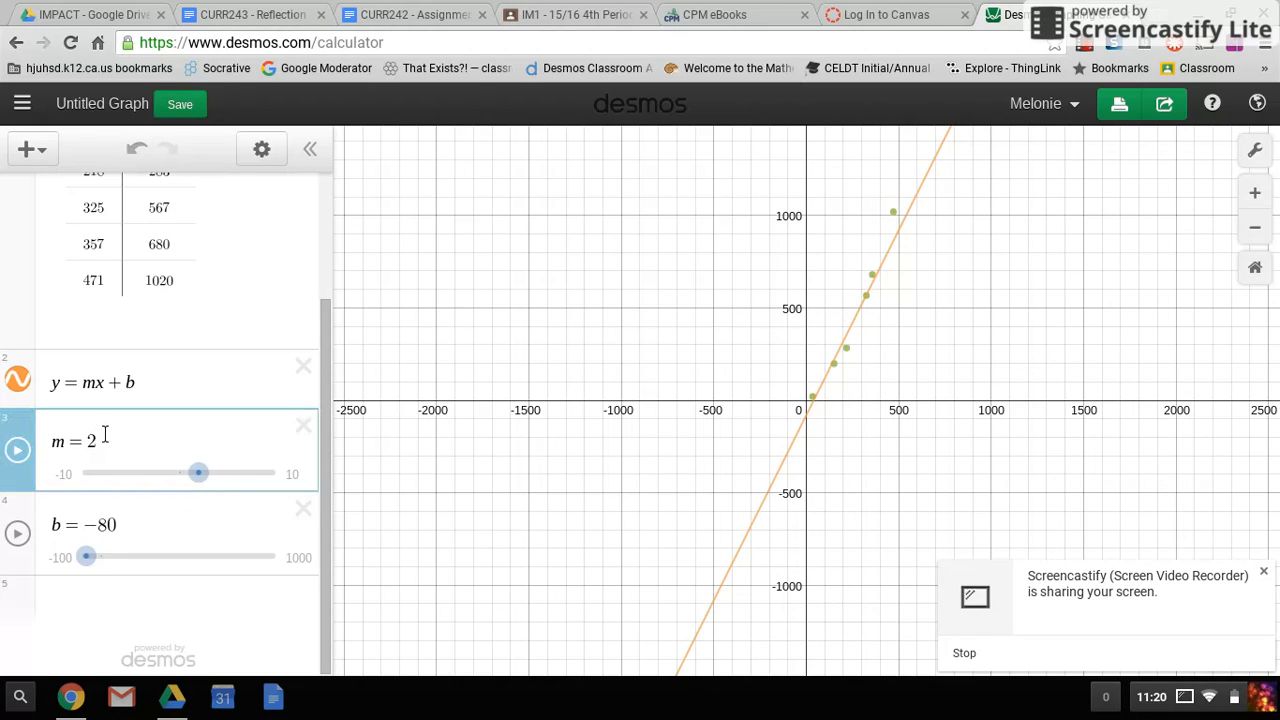
{"action": "type", "text": ".5"}
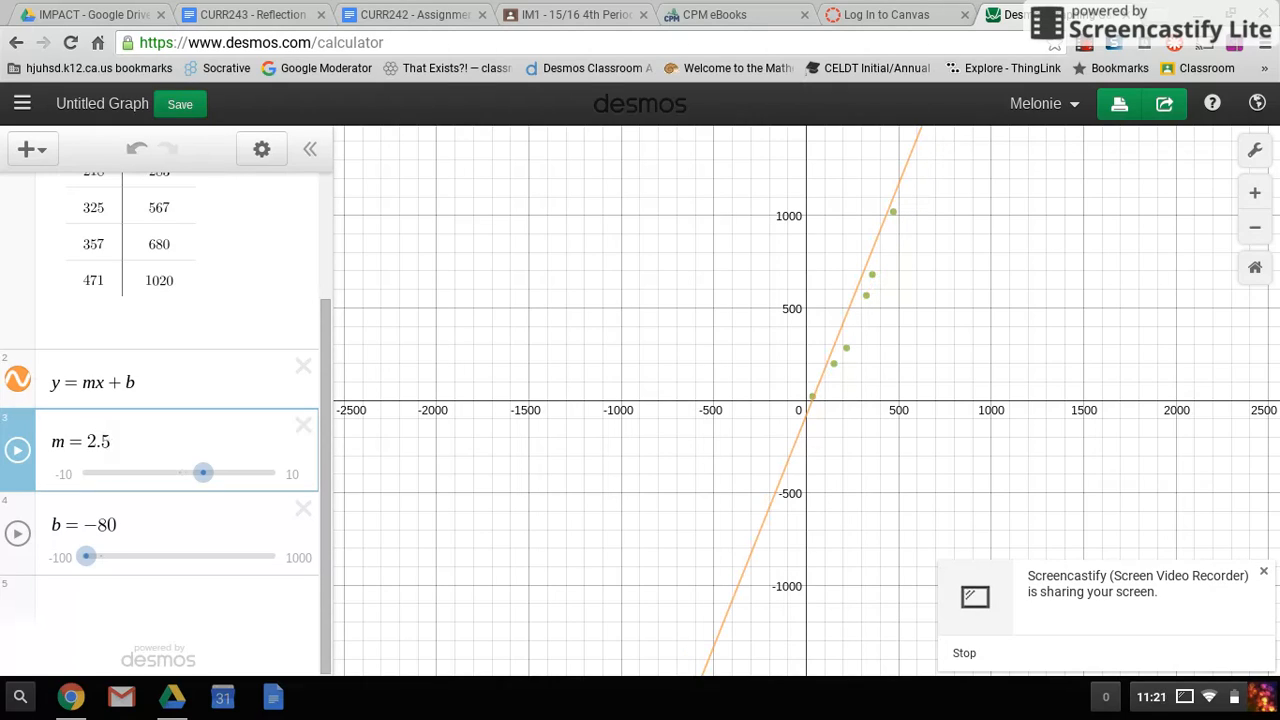
{"action": "key", "text": "BackSpace"}
{"action": "type", "text": "4"}
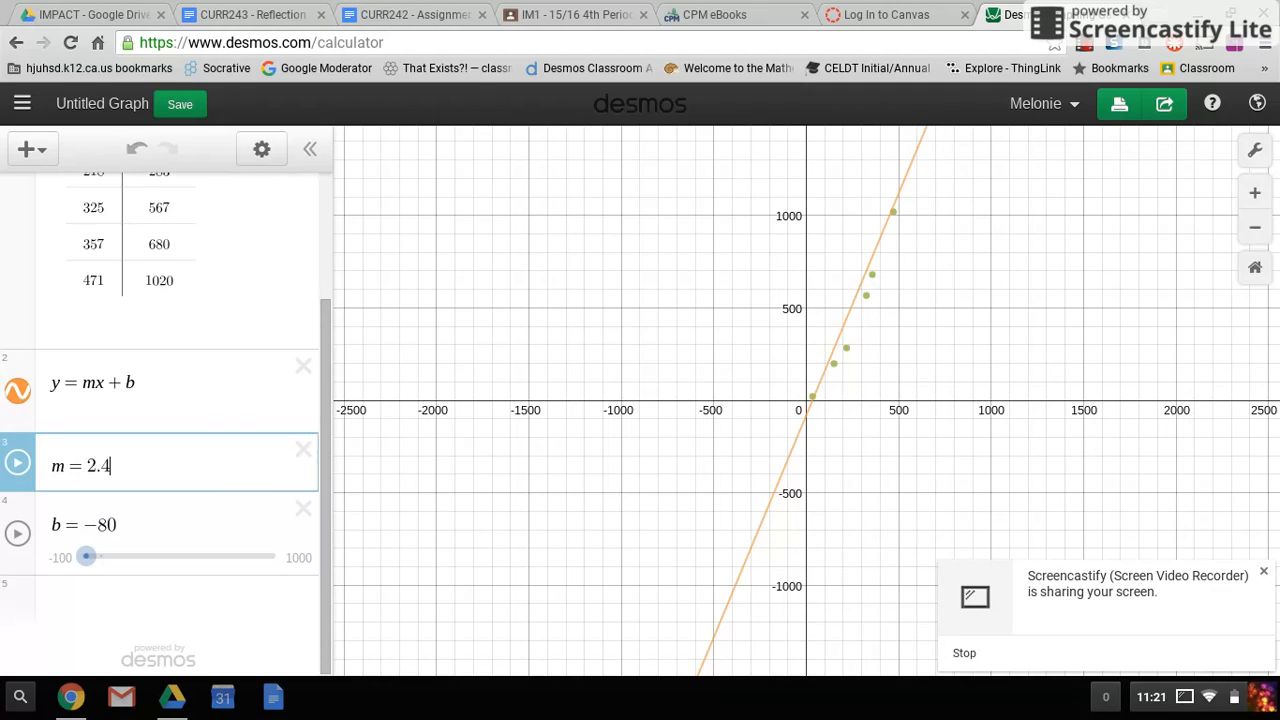
{"action": "key", "text": "BackSpace"}
{"action": "type", "text": "2"}
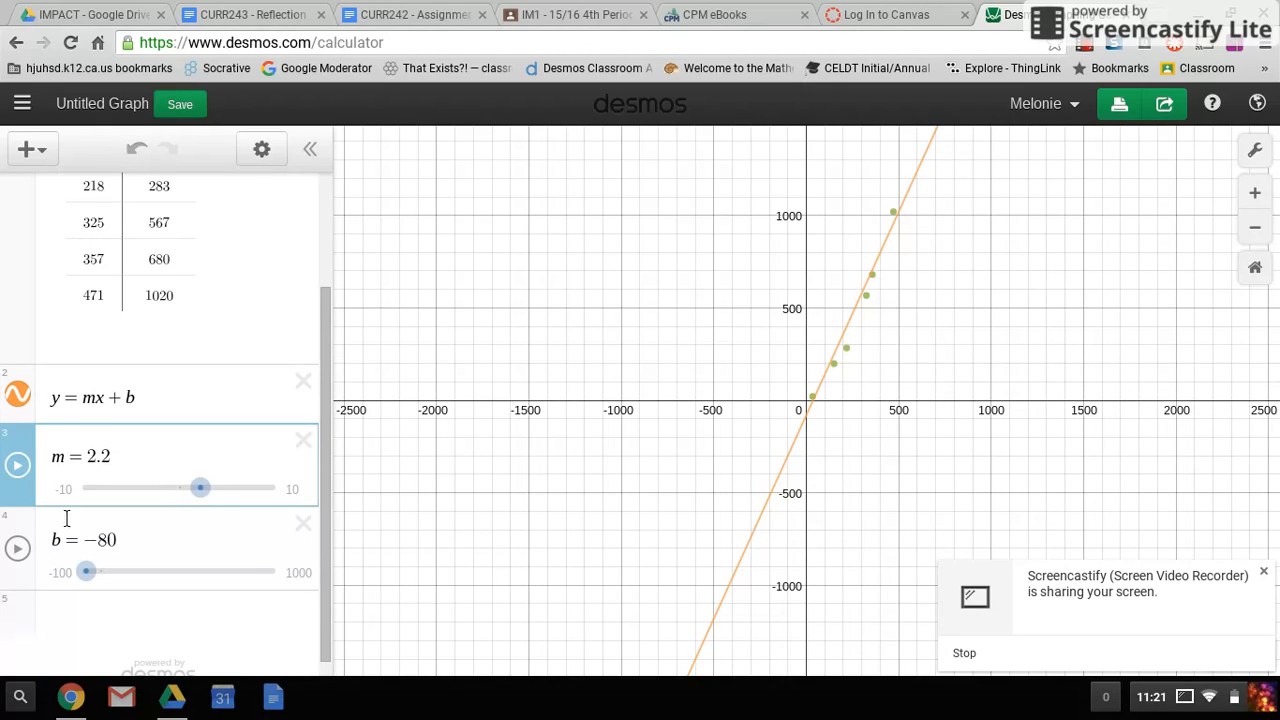
{"action": "left_click", "coordinate": [86, 573]}
{"action": "left_click_drag", "start_coordinate": [86, 573], "coordinate": [55, 575]}
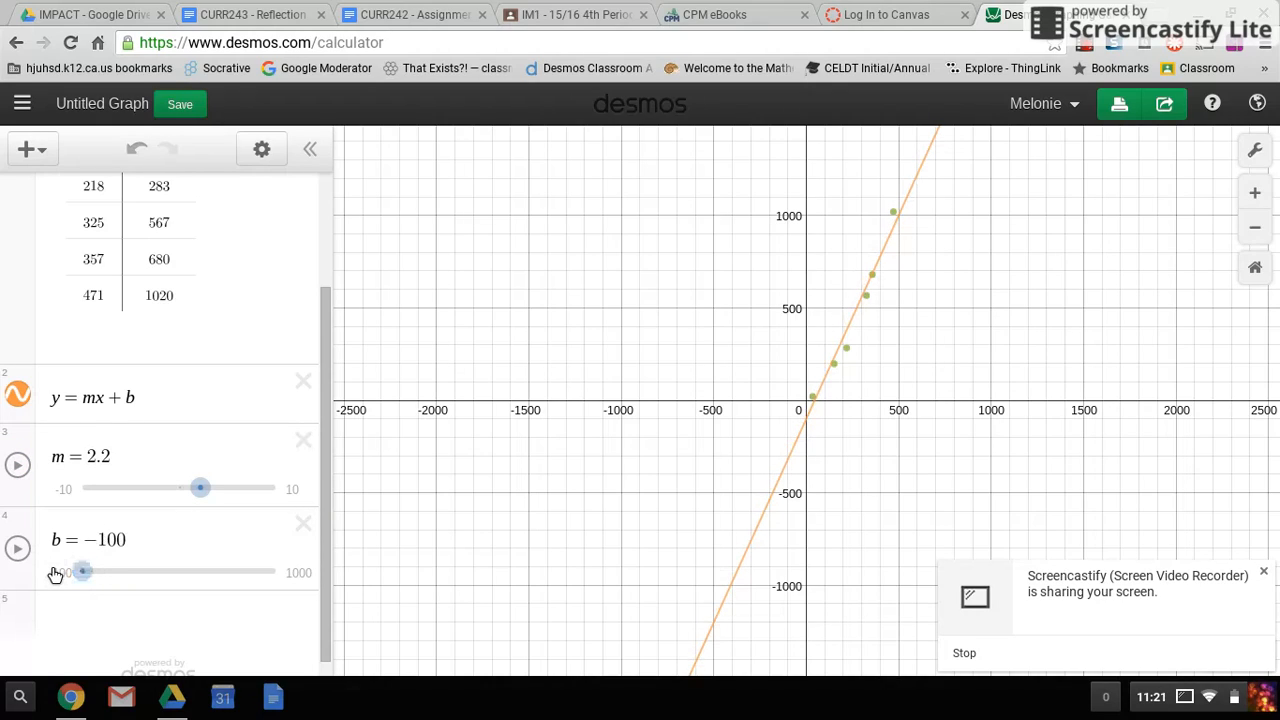